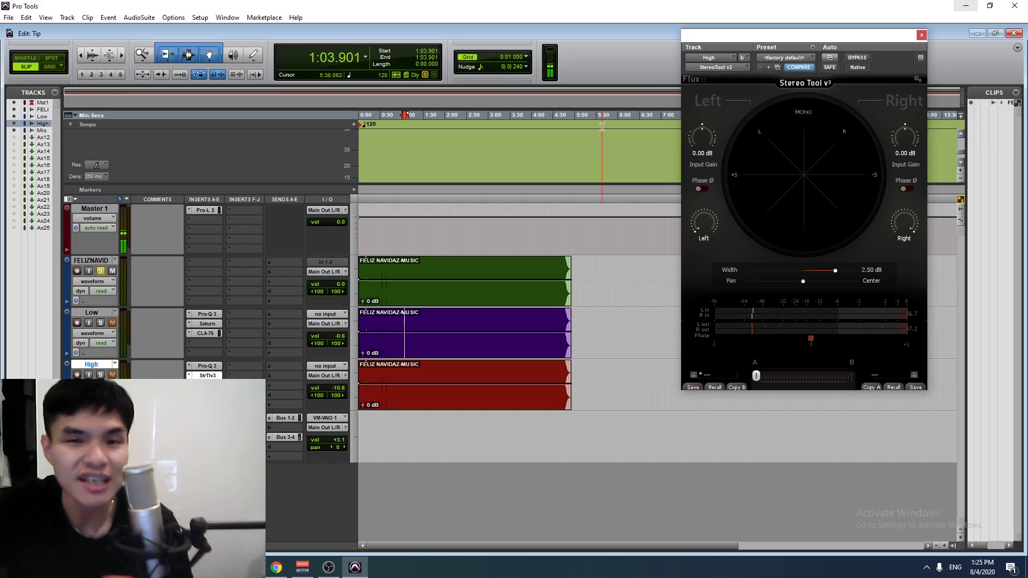
# Play the soloed original FELIZNAVID track and stop it after a few seconds.
pyautogui.press('space')
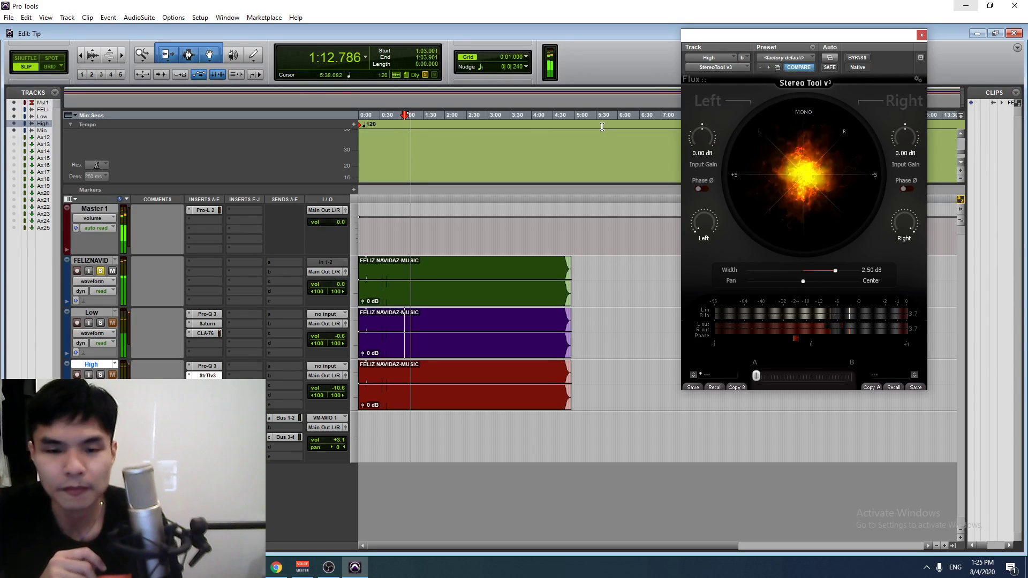
pyautogui.press('space')
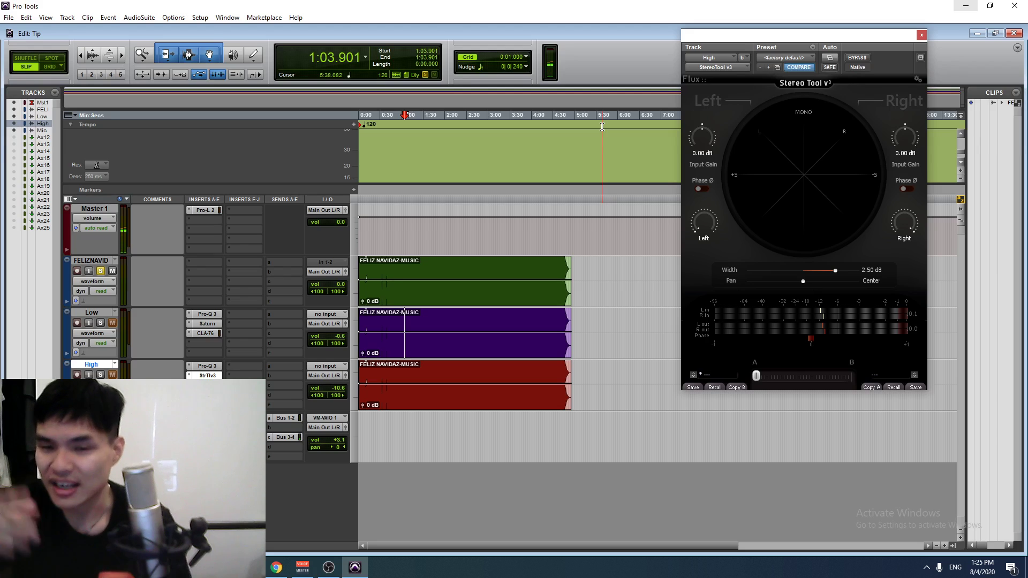
# View the Duplicate Tracks options for the FELIZNAVID track and cancel without duplicating it.
pyautogui.click(92, 261)
pyautogui.rightClick(99, 264)
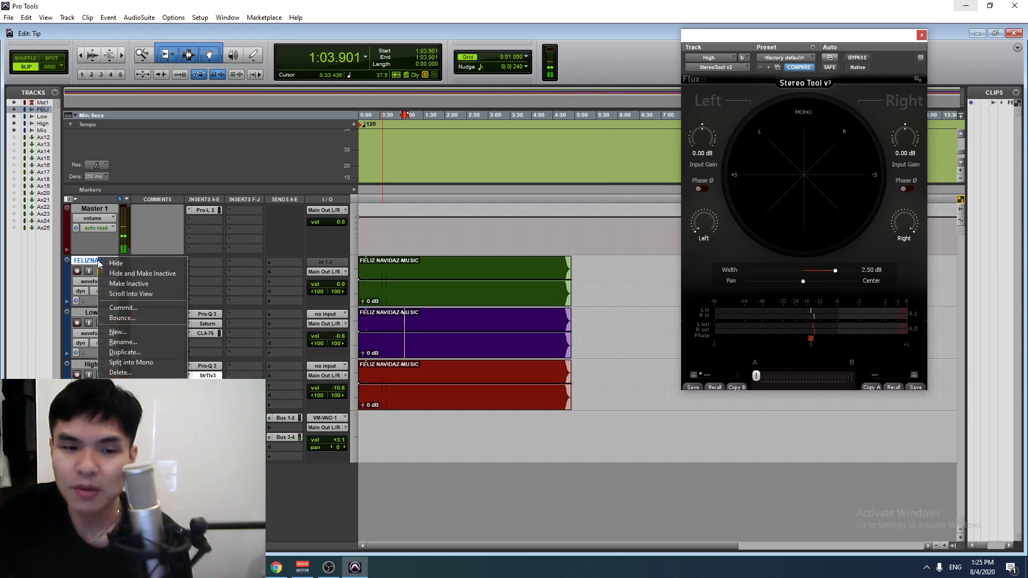
pyautogui.click(112, 348)
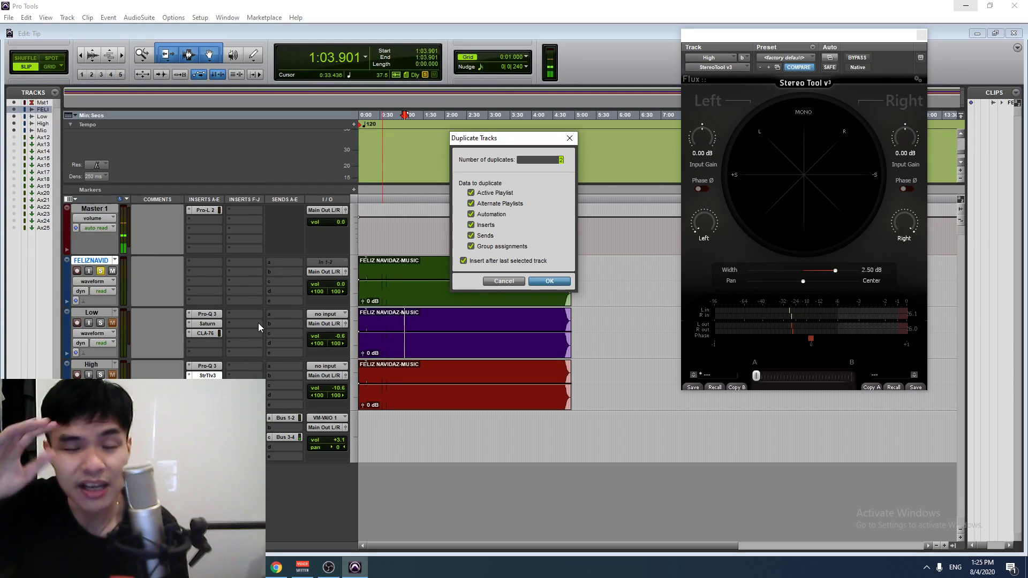
pyautogui.click(500, 280)
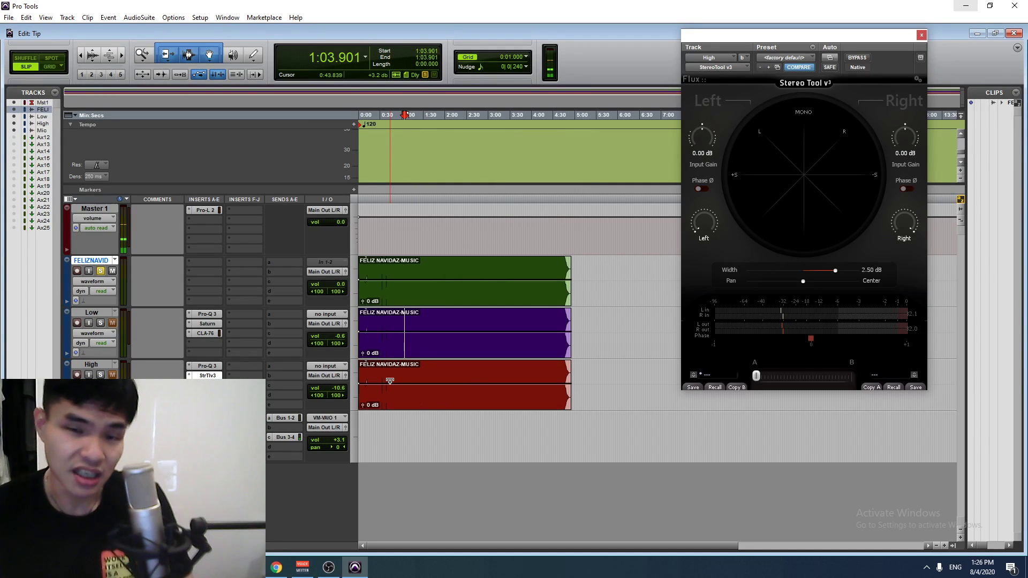
# View the naming dialogs of the Low and High tracks and cancel them without renaming anything.
pyautogui.doubleClick(92, 314)
pyautogui.click(556, 272)
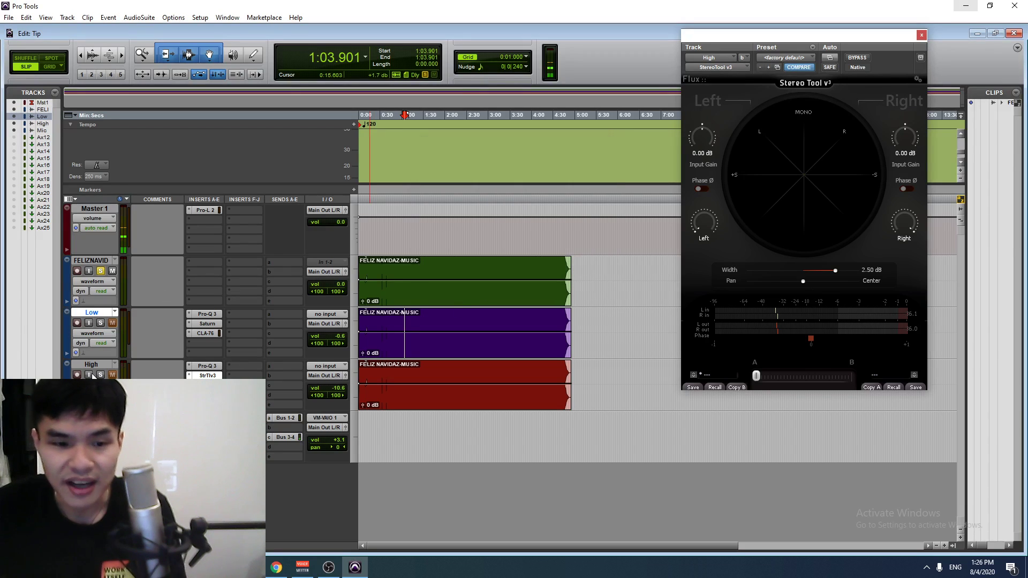
pyautogui.doubleClick(92, 365)
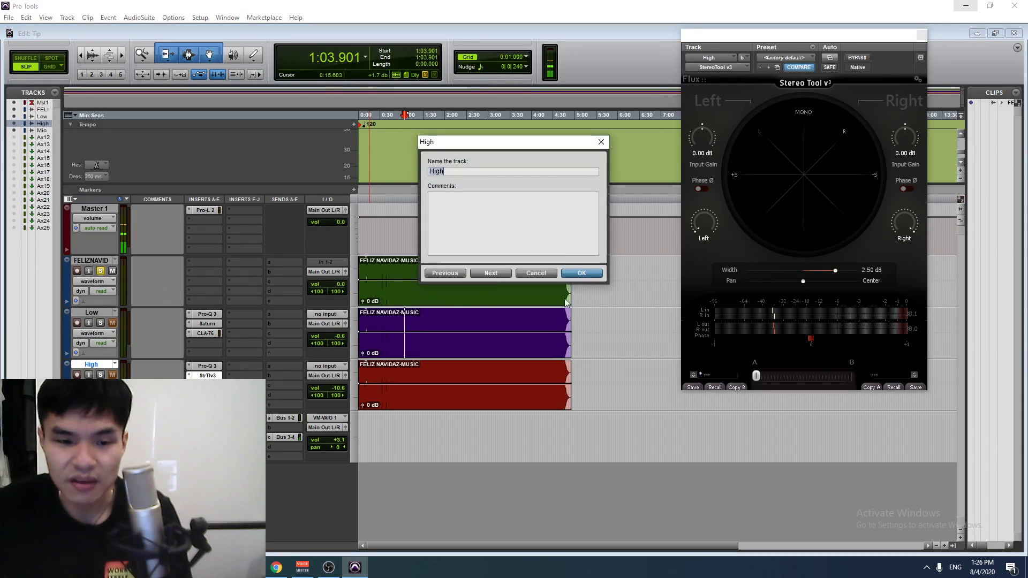
pyautogui.click(536, 273)
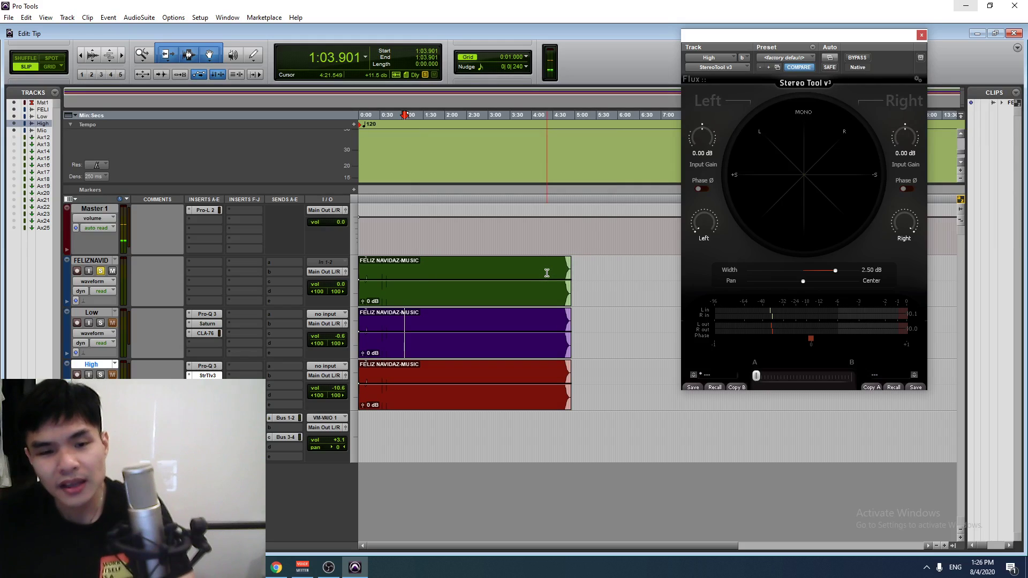
# Inspect the Low track's insert settings one after another: Pro-Q 3, Saturn and CLA-76.
pyautogui.click(207, 314)
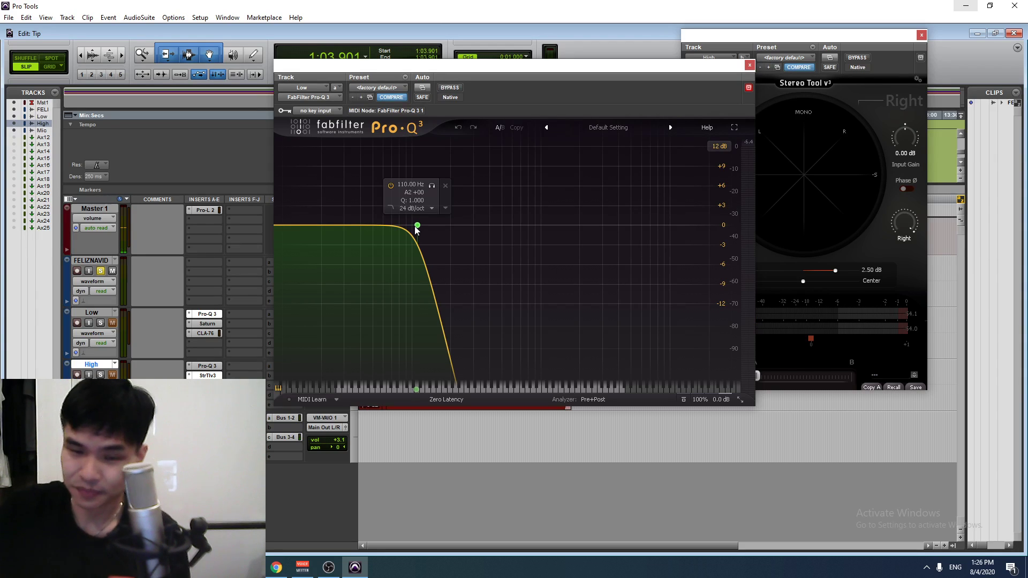
pyautogui.click(205, 324)
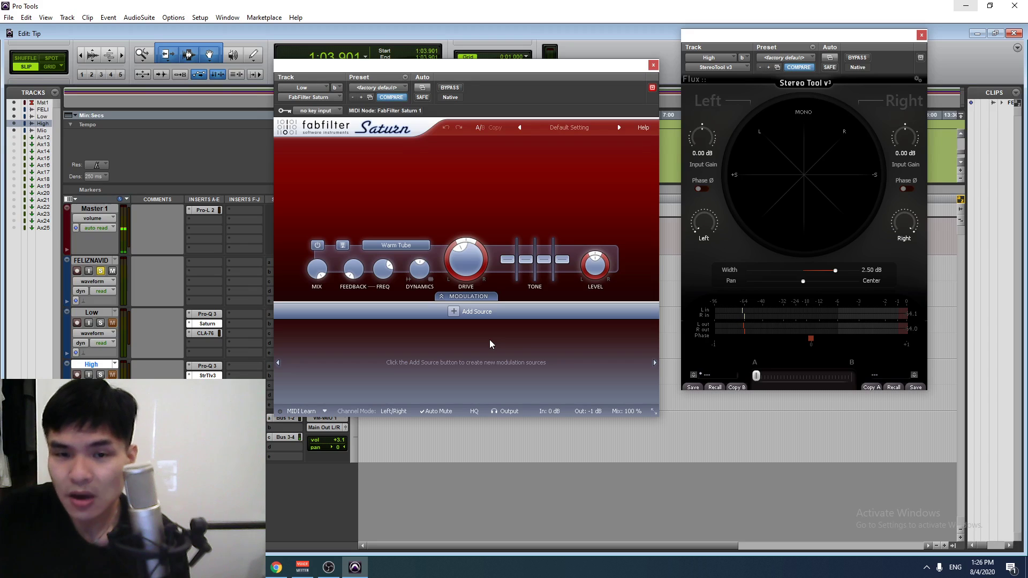
pyautogui.click(205, 333)
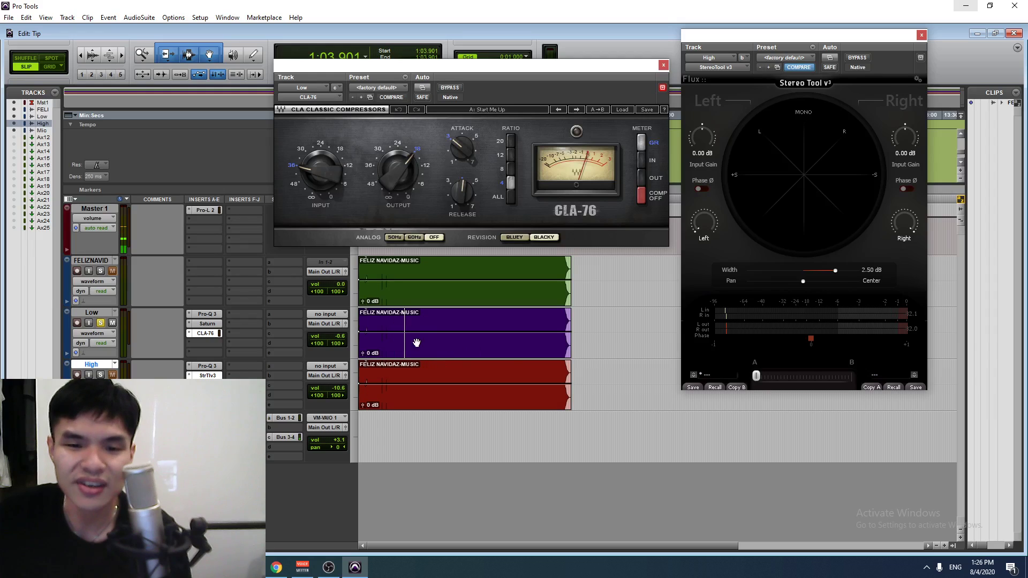
# Play the soloed Low track while bypassing and re-enabling its CLA-76, Saturn and Pro-Q 3 inserts to compare the sound.
pyautogui.press('space')
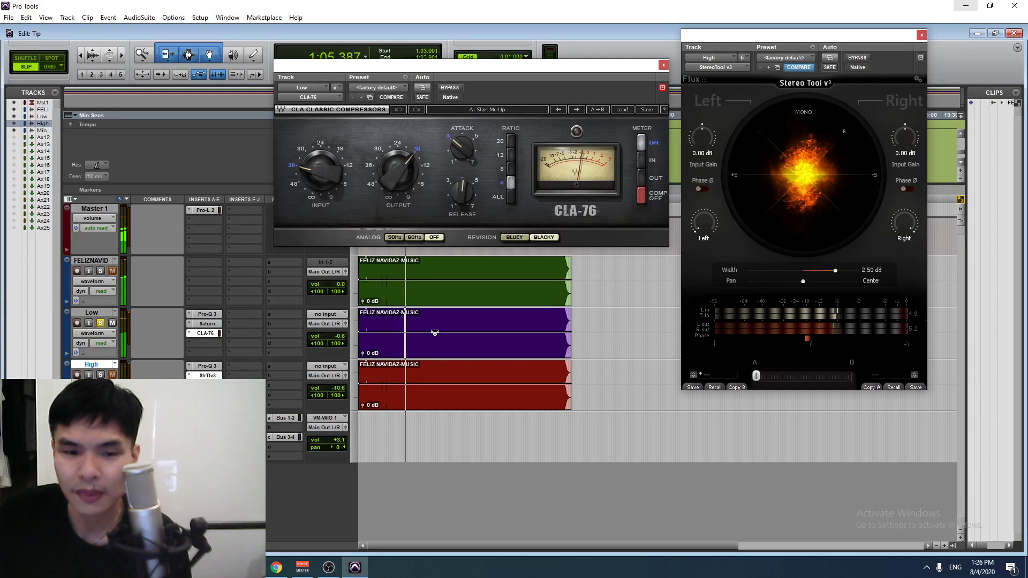
pyautogui.keyDown('ctrl'); pyautogui.click(207, 333); pyautogui.keyUp('ctrl')
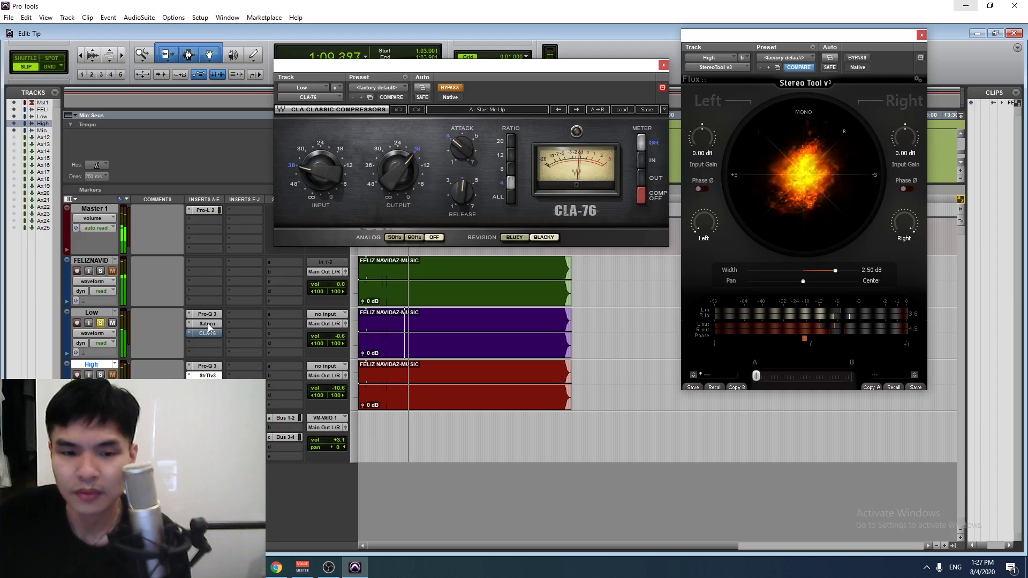
pyautogui.keyDown('ctrl'); pyautogui.click(208, 324); pyautogui.keyUp('ctrl')
pyautogui.keyDown('ctrl'); pyautogui.click(209, 315); pyautogui.keyUp('ctrl')
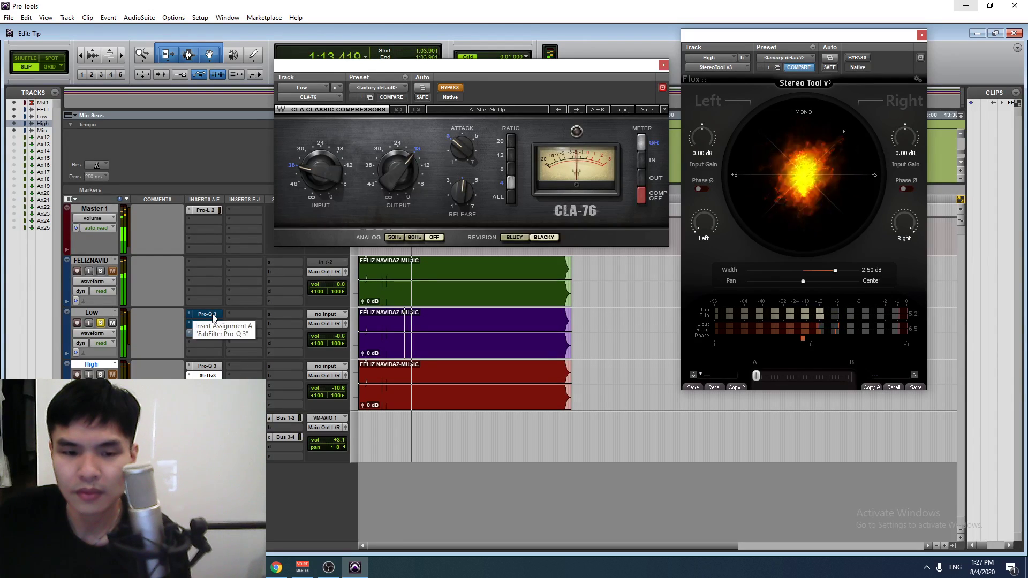
pyautogui.keyDown('ctrl'); pyautogui.click(212, 316); pyautogui.keyUp('ctrl')
pyautogui.keyDown('ctrl'); pyautogui.click(208, 324); pyautogui.keyUp('ctrl')
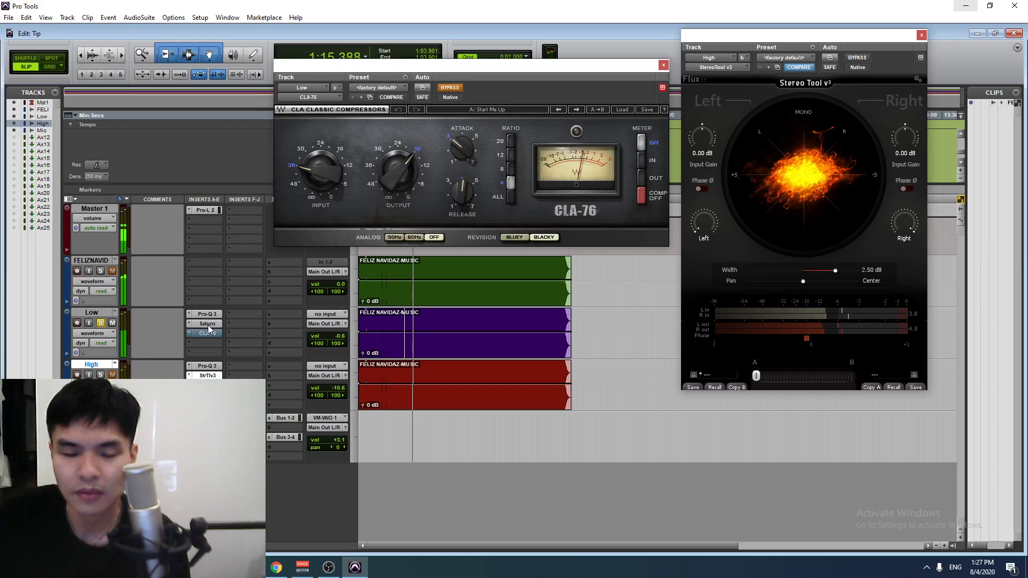
pyautogui.keyDown('ctrl'); pyautogui.click(207, 333); pyautogui.keyUp('ctrl')
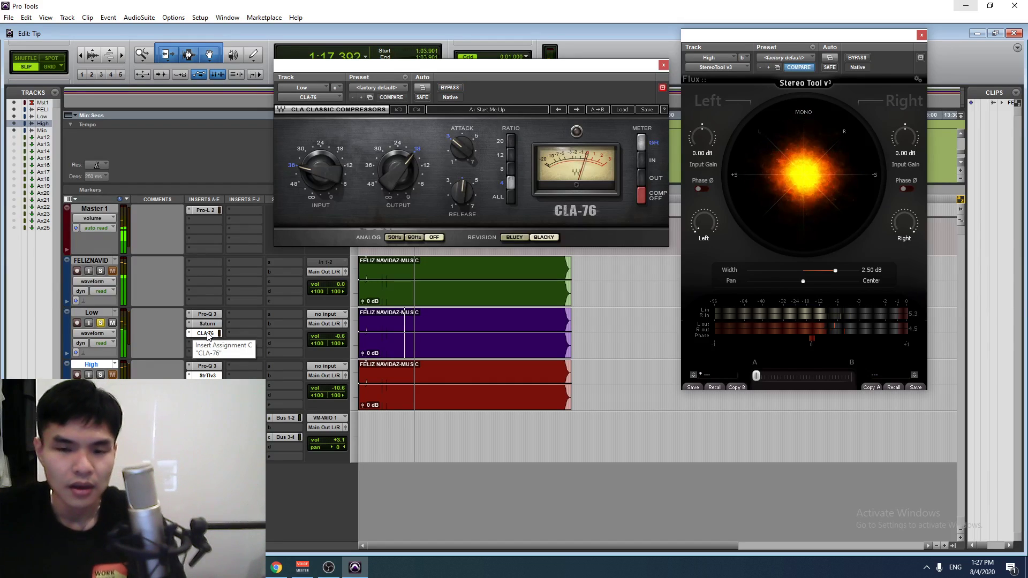
pyautogui.press('space')
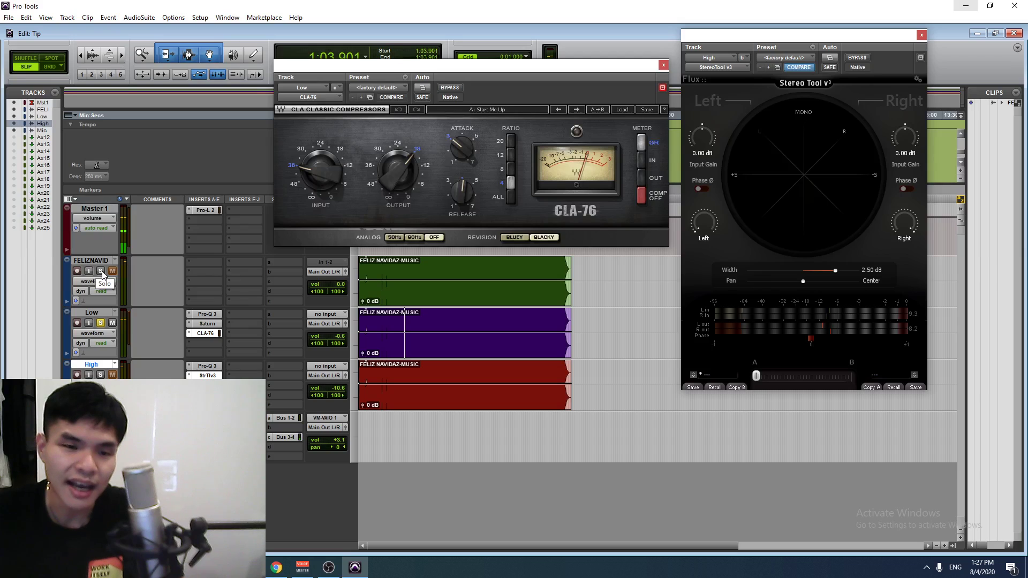
# Play the original FELIZNAVID track together with the Low track to check the Low track's volume balance.
pyautogui.press('space')
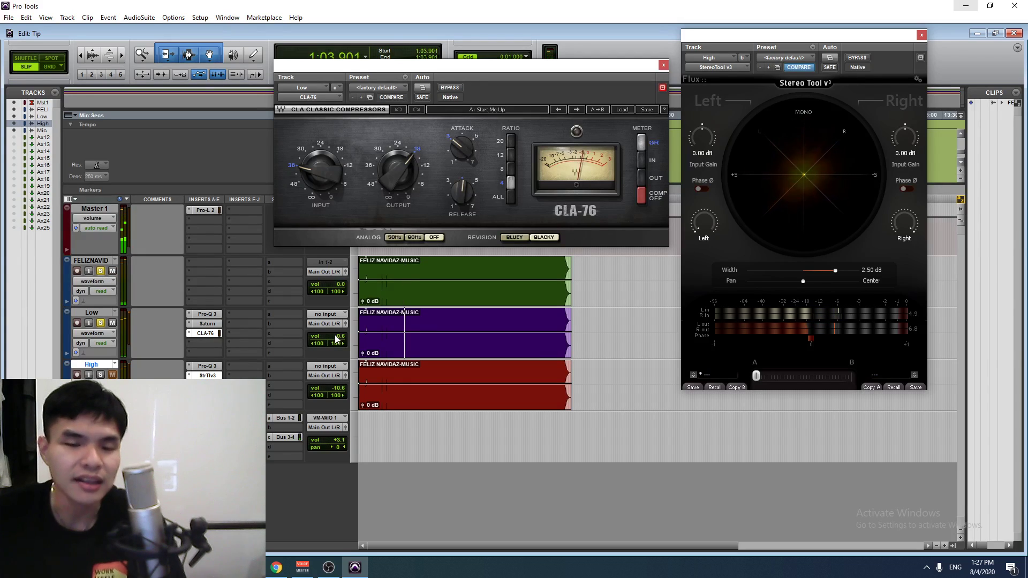
pyautogui.moveTo(336, 338)
pyautogui.mouseDown()
pyautogui.moveTo(343, 360)
pyautogui.moveTo(355, 337)
pyautogui.mouseUp()
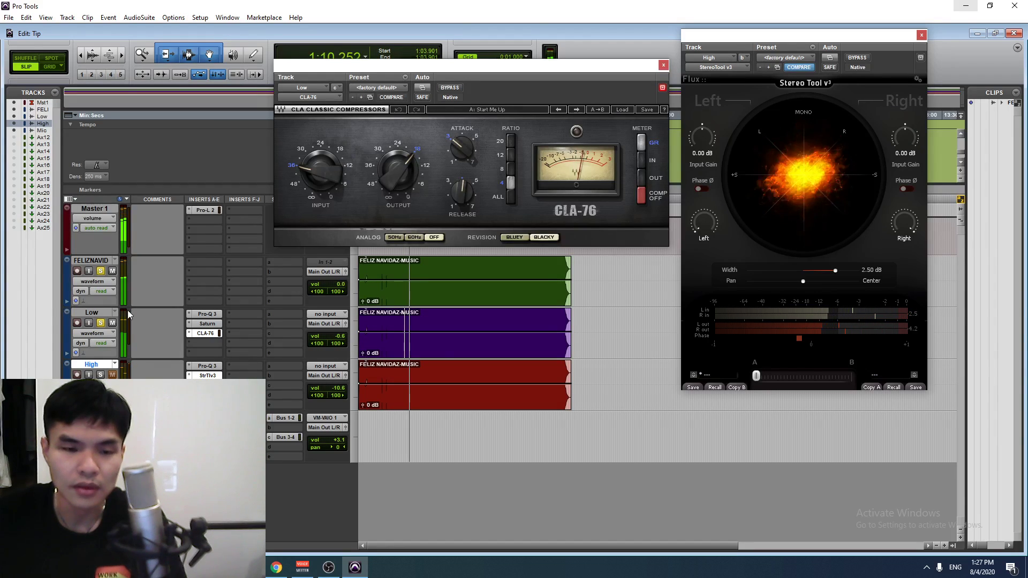
pyautogui.press('space')
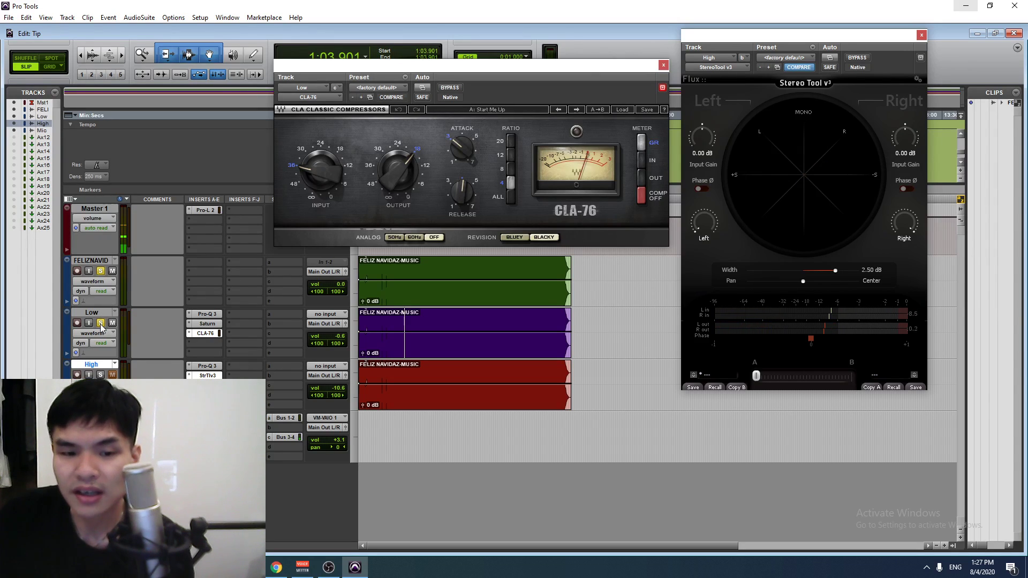
# Solo only the High track and examine its Pro-Q 3 and Stereo Tool v3 settings side by side.
pyautogui.keyDown('alt'); pyautogui.click(101, 324); pyautogui.keyUp('alt')
pyautogui.click(102, 375)
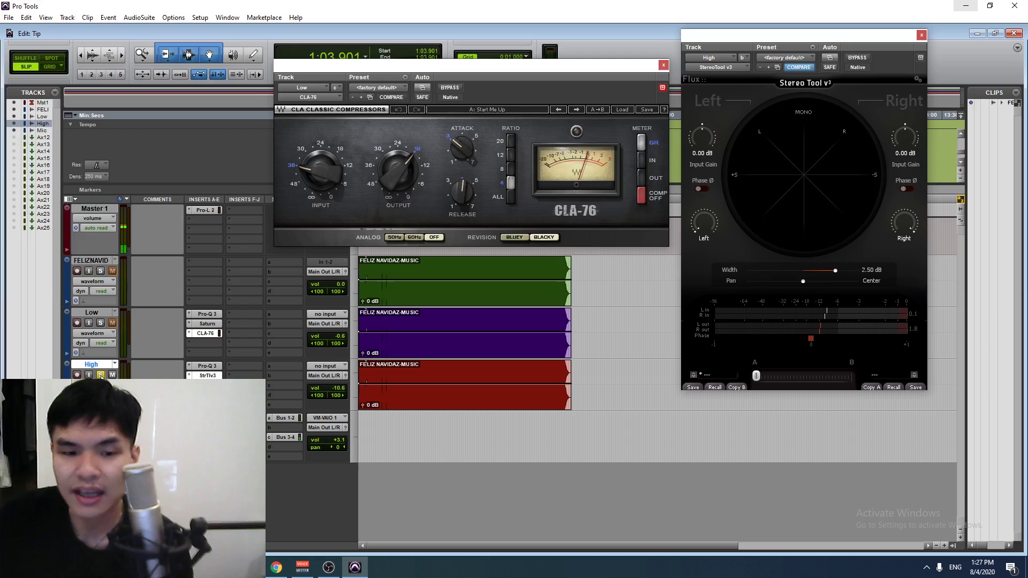
pyautogui.click(206, 366)
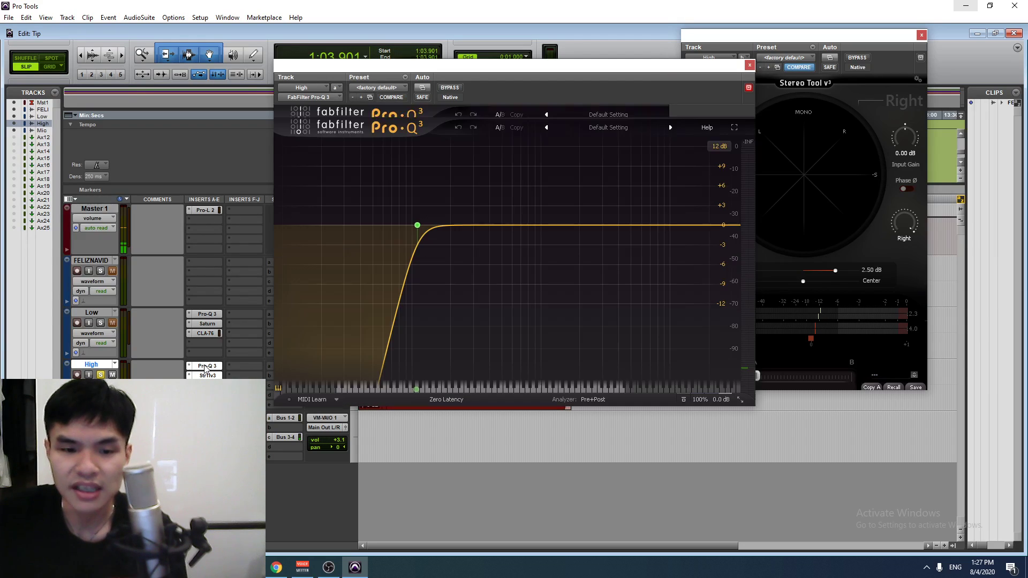
pyautogui.moveTo(523, 70); pyautogui.dragTo(416, 119)
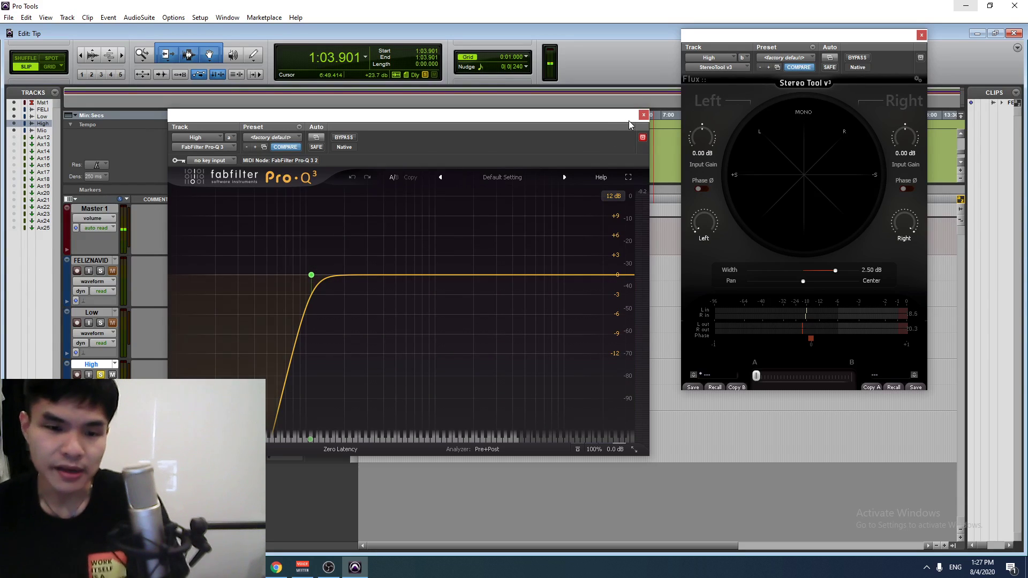
pyautogui.moveTo(842, 38); pyautogui.dragTo(536, 123)
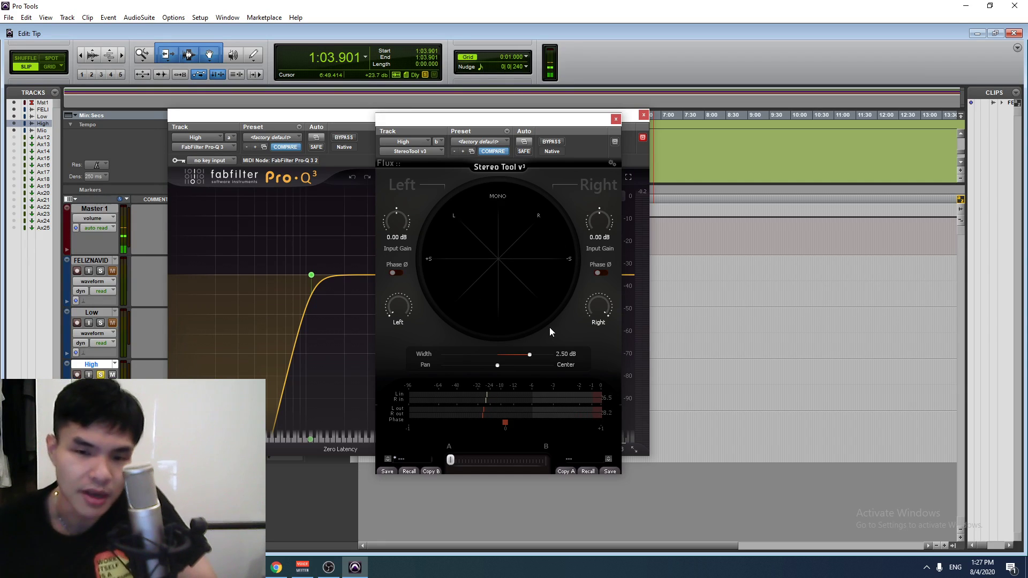
pyautogui.moveTo(531, 121); pyautogui.dragTo(864, 105)
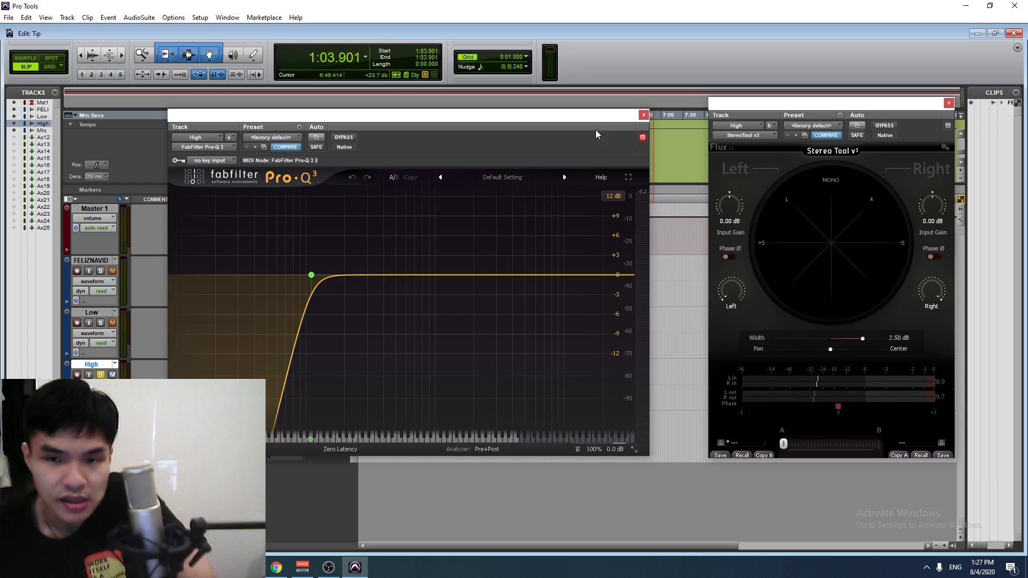
# Close the High track's Pro-Q 3 and open its H-Comp, placing the window clear of the track inserts.
pyautogui.click(643, 116)
pyautogui.click(206, 385)
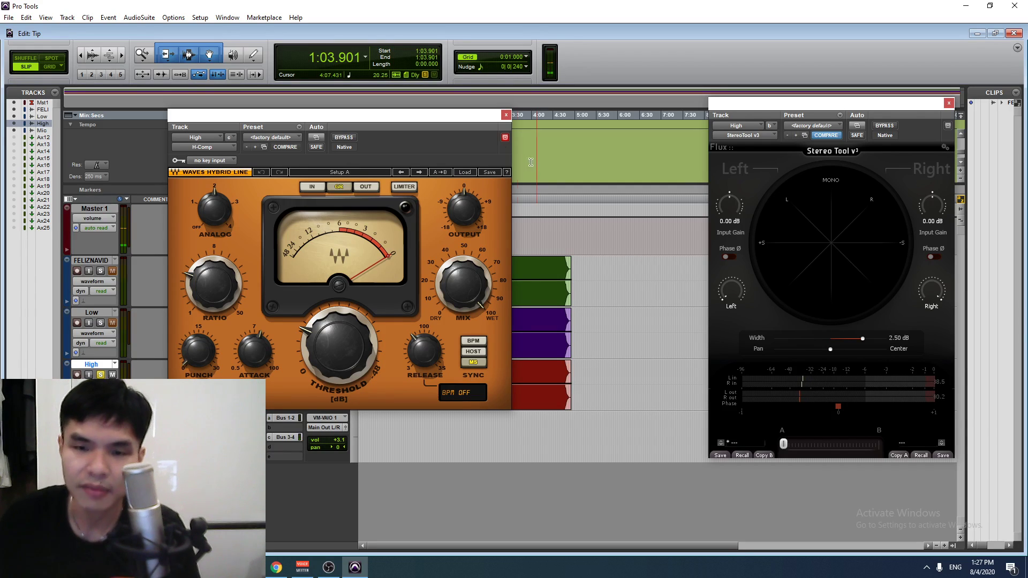
pyautogui.moveTo(467, 117); pyautogui.dragTo(625, 117)
# Play the High track while bypassing and re-enabling its Pro-Q 3, Stereo Tool and H-Comp inserts to compare the sound.
pyautogui.press('space')
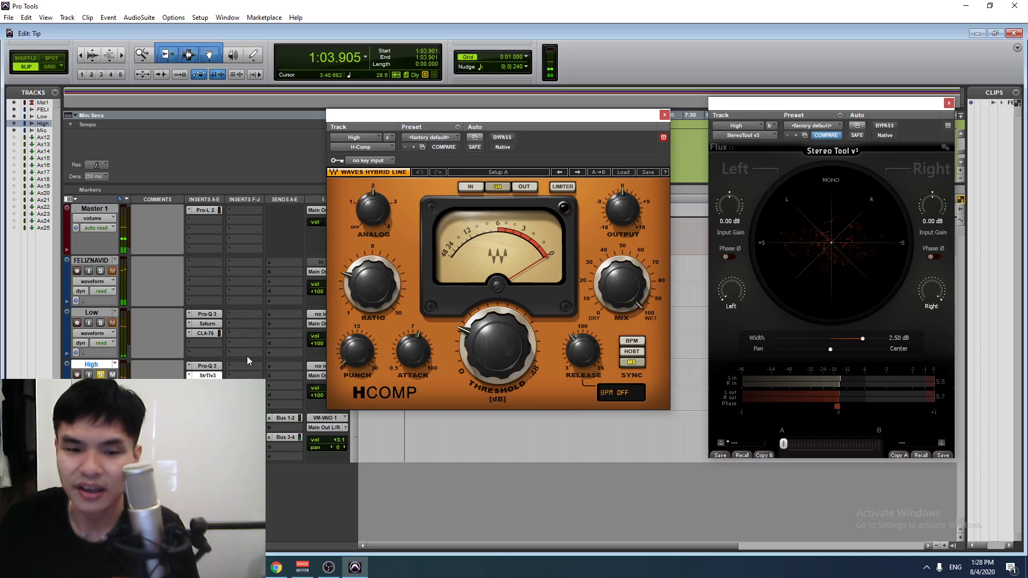
pyautogui.moveTo(371, 285)
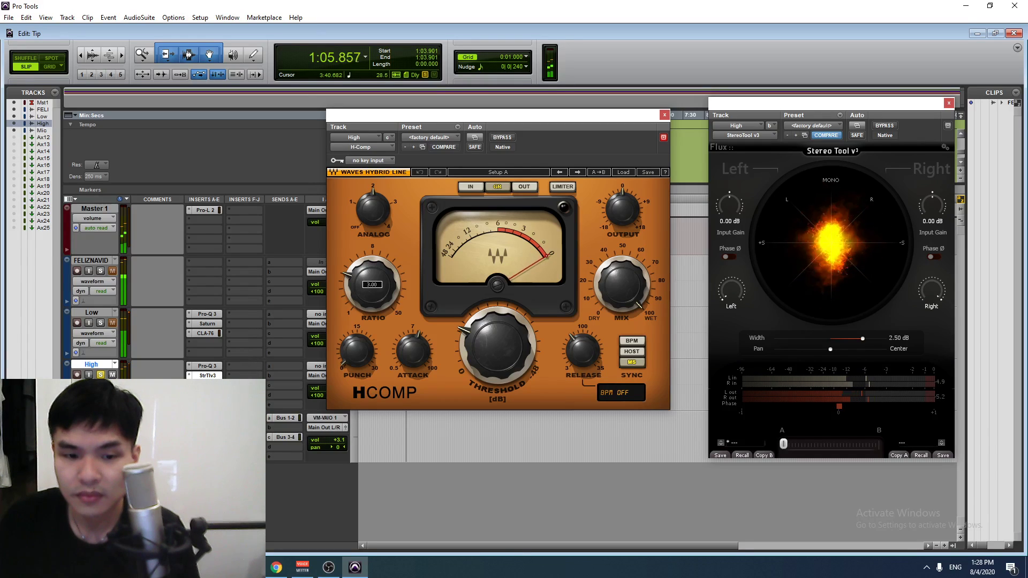
pyautogui.keyDown('ctrl'); pyautogui.click(209, 373); pyautogui.keyUp('ctrl')
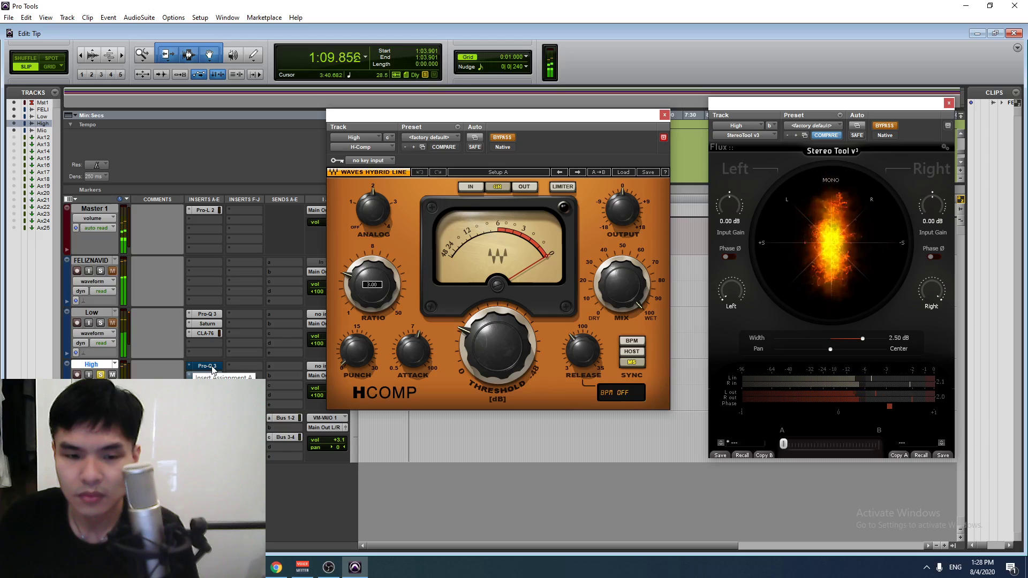
pyautogui.keyDown('ctrl'); pyautogui.click(213, 368); pyautogui.keyUp('ctrl')
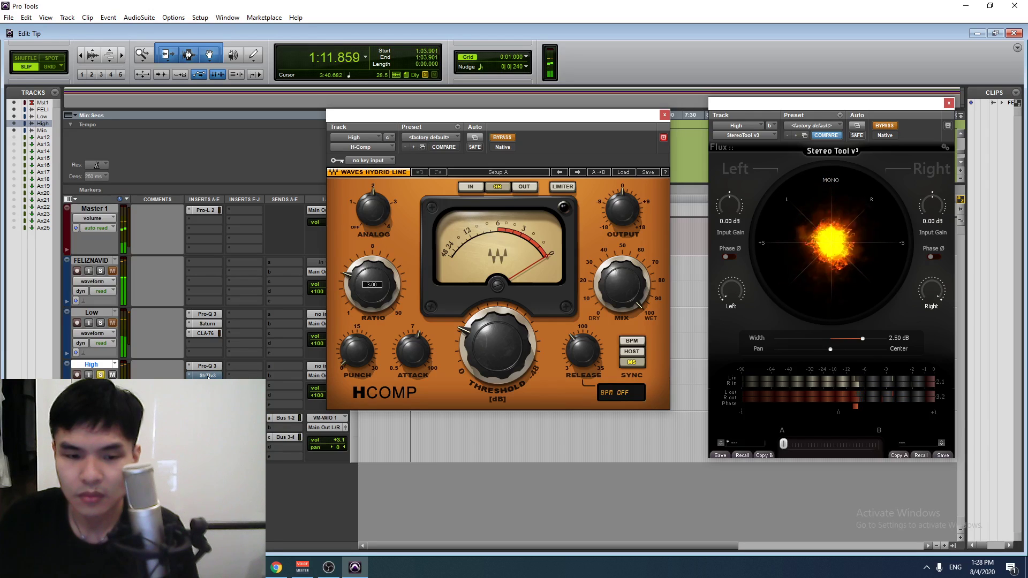
pyautogui.keyDown('ctrl'); pyautogui.click(207, 376); pyautogui.keyUp('ctrl')
pyautogui.keyDown('ctrl'); pyautogui.click(208, 385); pyautogui.keyUp('ctrl')
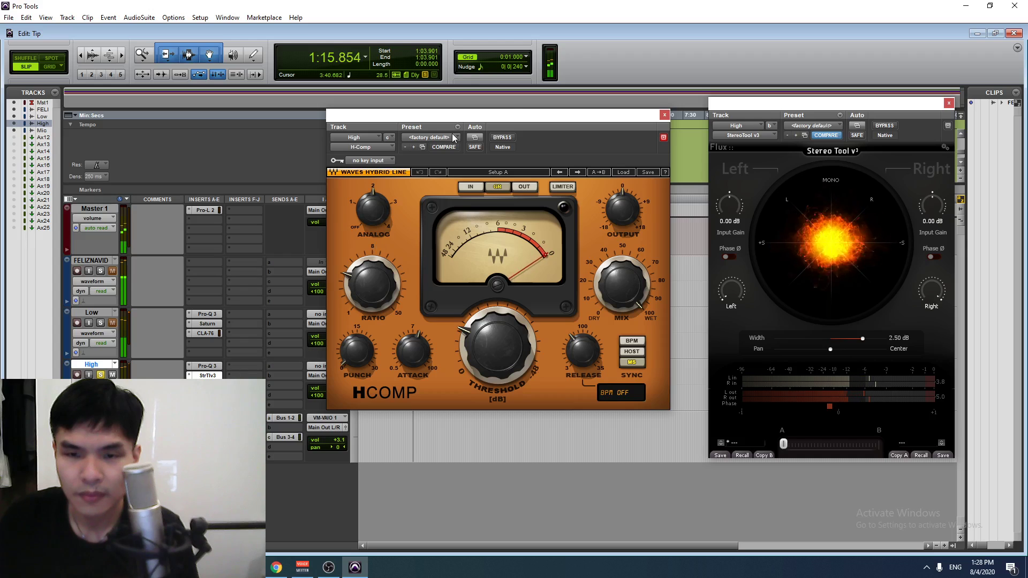
pyautogui.press('space')
# Play the original music together with its parallel layers to check the High track's volume balance.
pyautogui.hotkey('shift', 's')
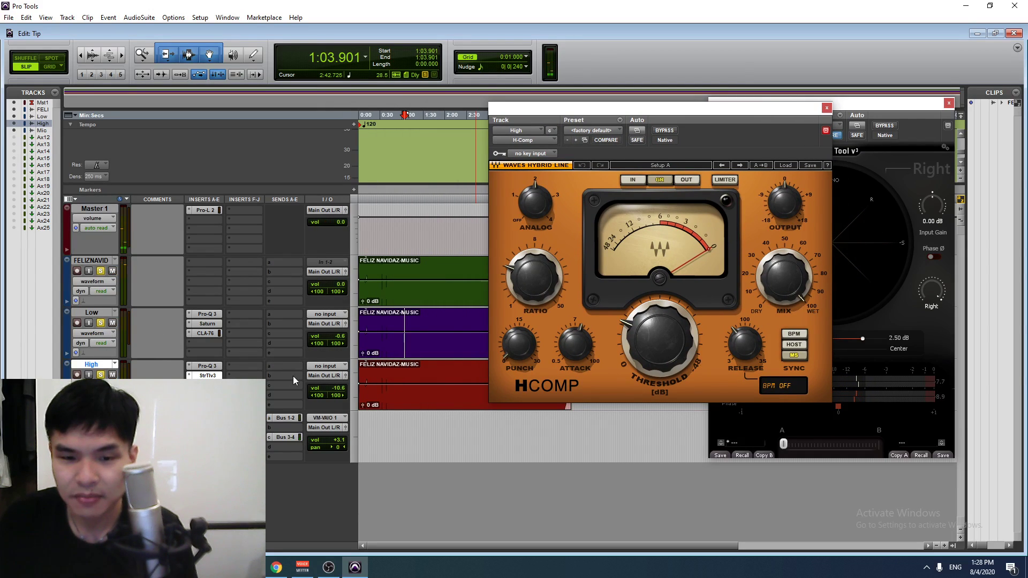
pyautogui.press('space')
pyautogui.moveTo(336, 392)
pyautogui.mouseDown()
pyautogui.moveTo(342, 404)
pyautogui.moveTo(341, 391)
pyautogui.mouseUp()
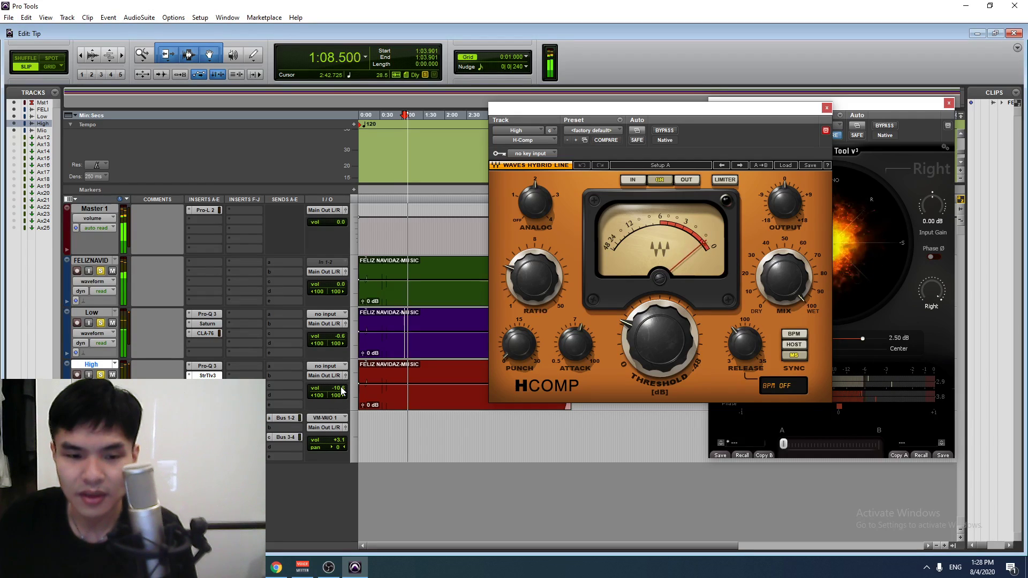
pyautogui.press('space')
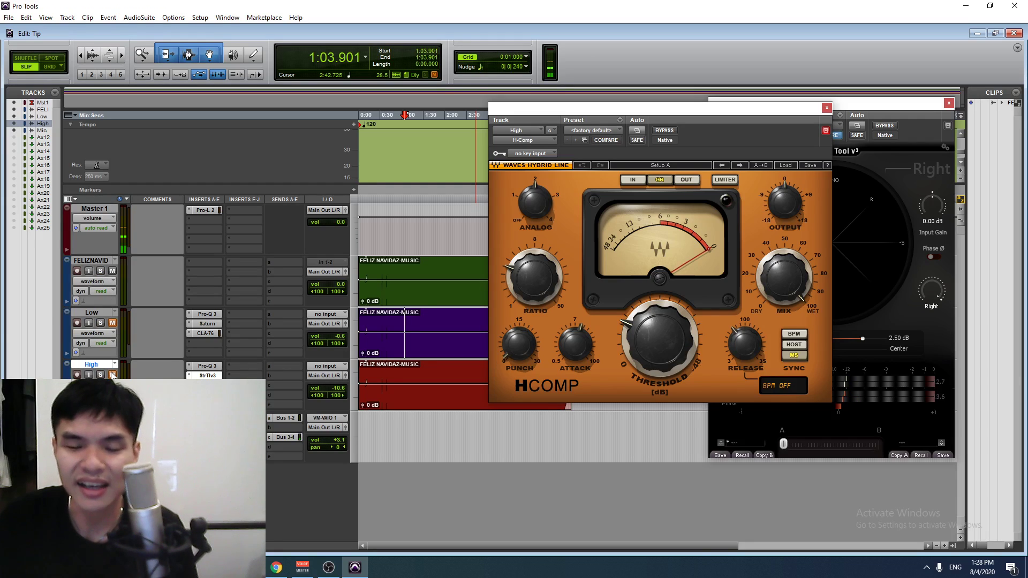
# Compare playback of the original music with the Low and High layers muted and with both layers unmuted.
pyautogui.press('space')
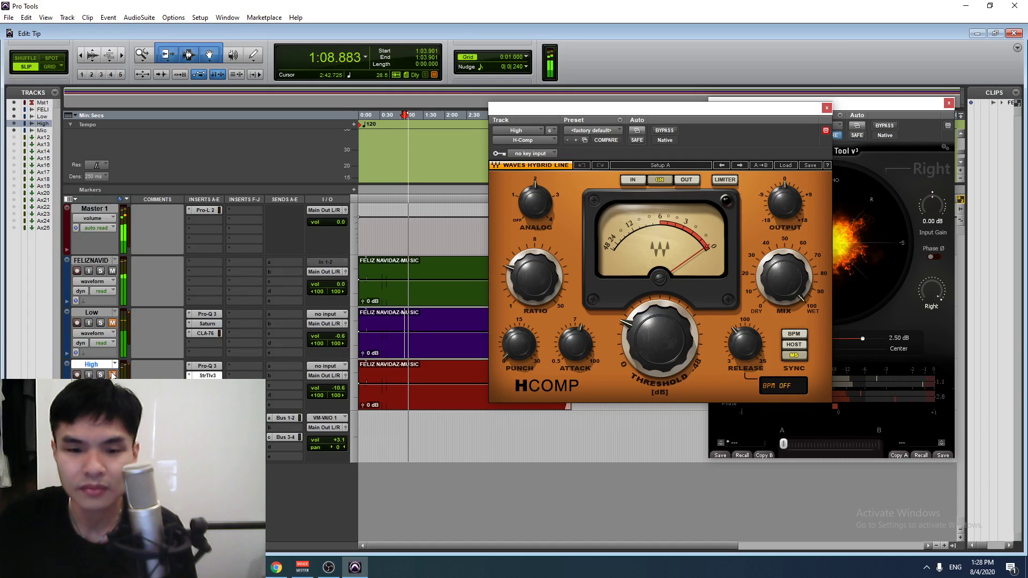
pyautogui.press('space')
pyautogui.click(112, 374)
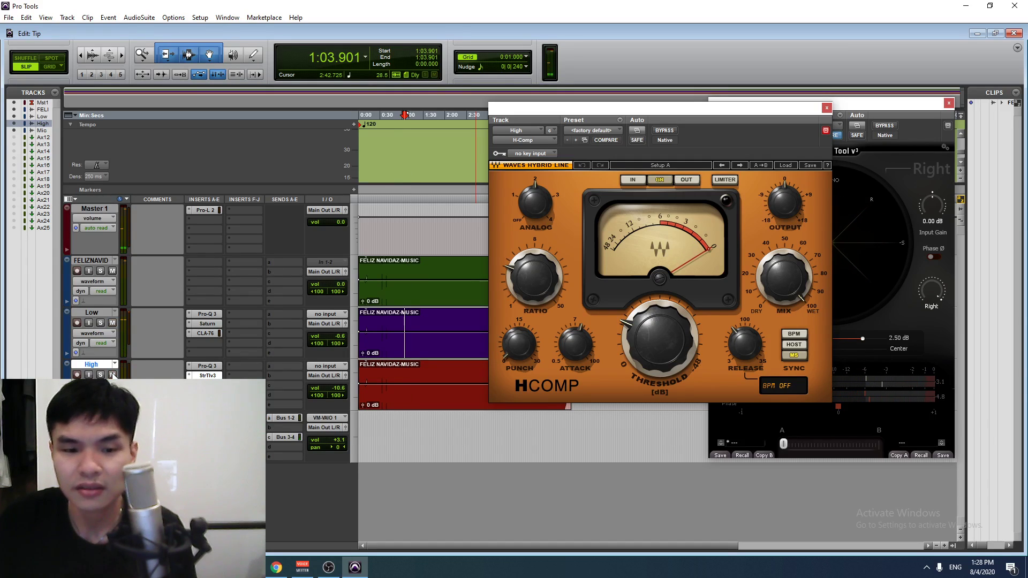
pyautogui.press('space')
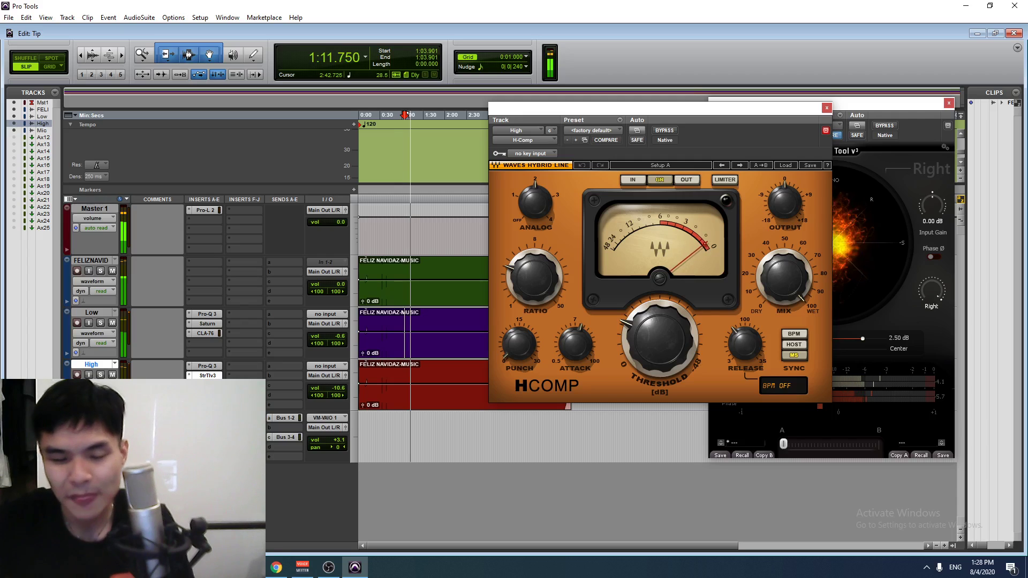
pyautogui.press('space')
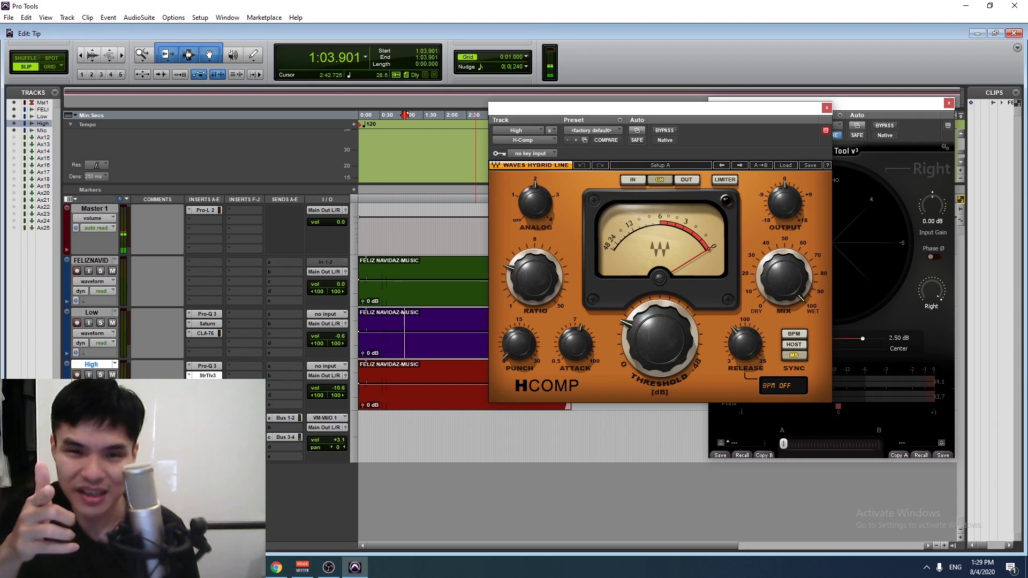
pyautogui.click(328, 568)
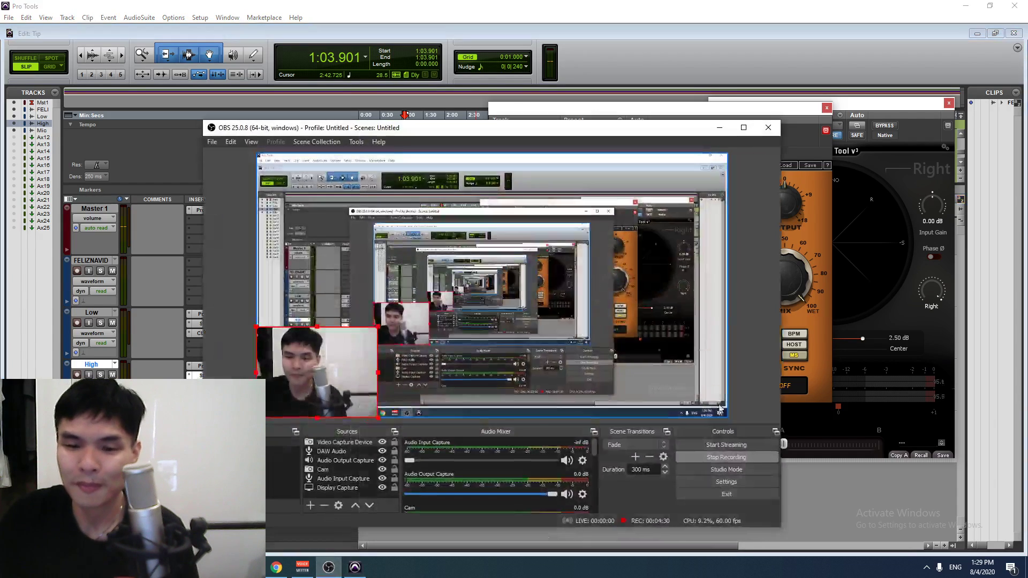